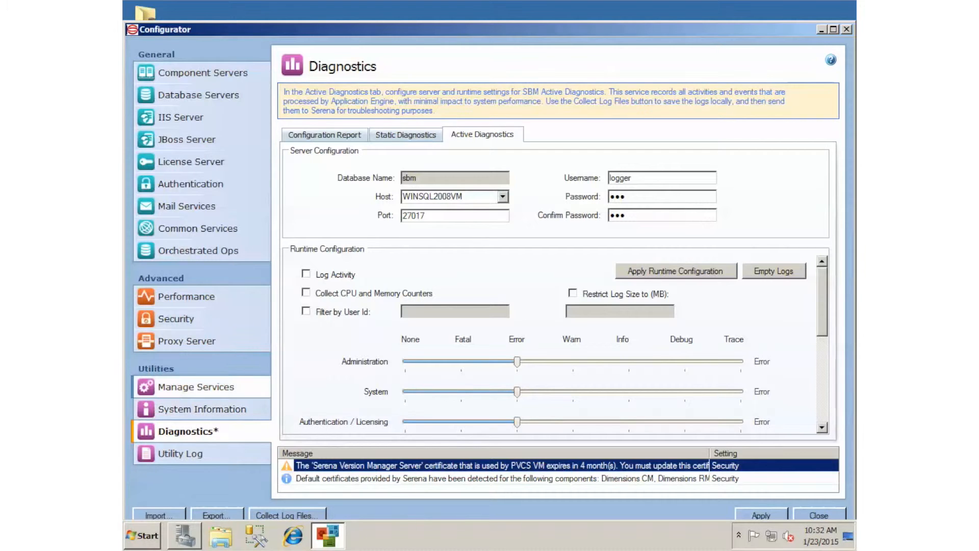
# Step: Check the SBM Active Diagnostics service in Manage Services, then return to the Diagnostics page
pyautogui.click(196, 387)
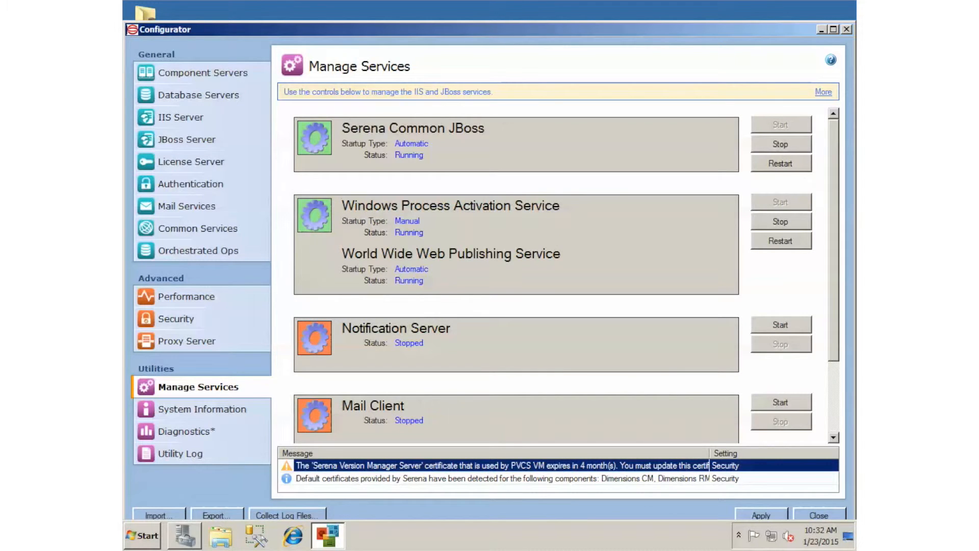
pyautogui.scroll(-2, 561, 276)
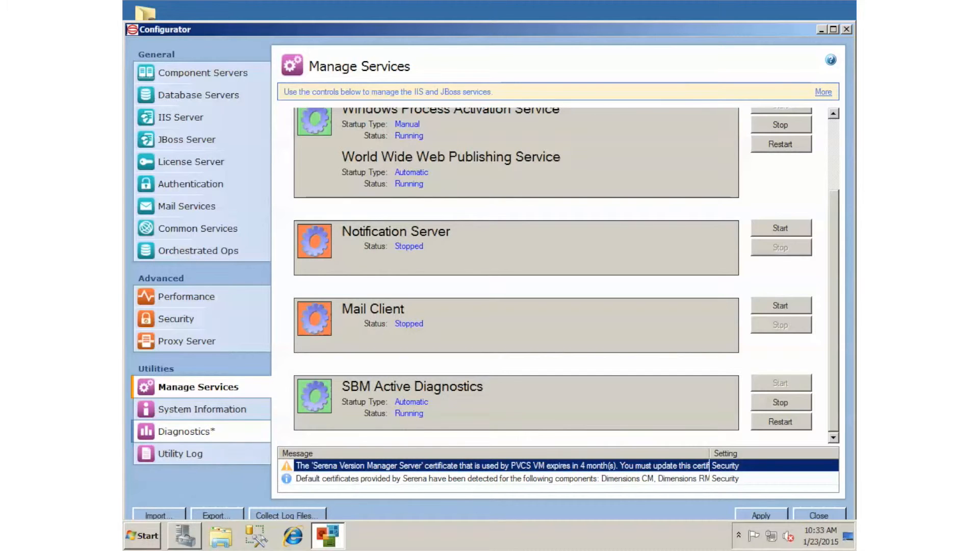
pyautogui.click(187, 431)
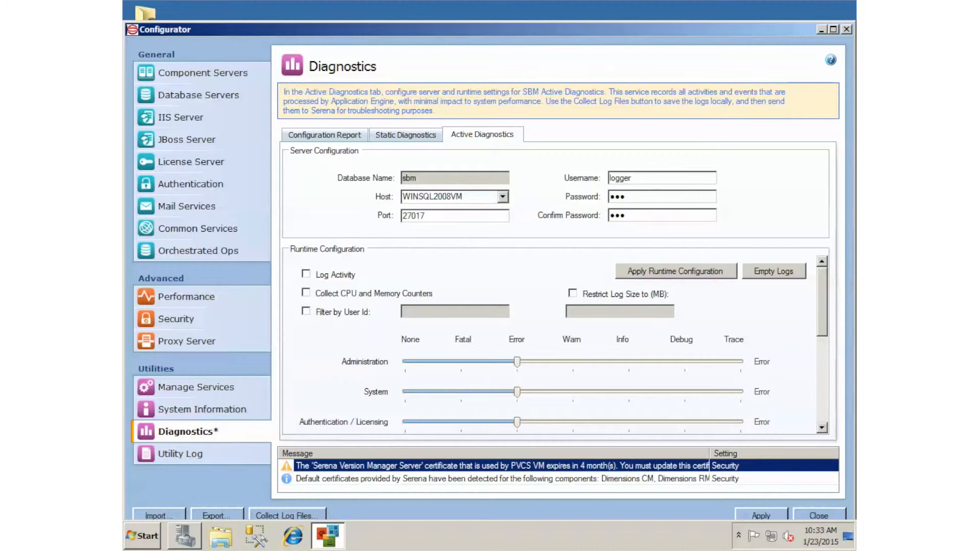
# Step: Enable Log Activity, Collect CPU and Memory Counters, and Restrict Log Size with a limit of 2000 MB
pyautogui.click(306, 274)
pyautogui.click(306, 293)
pyautogui.click(573, 293)
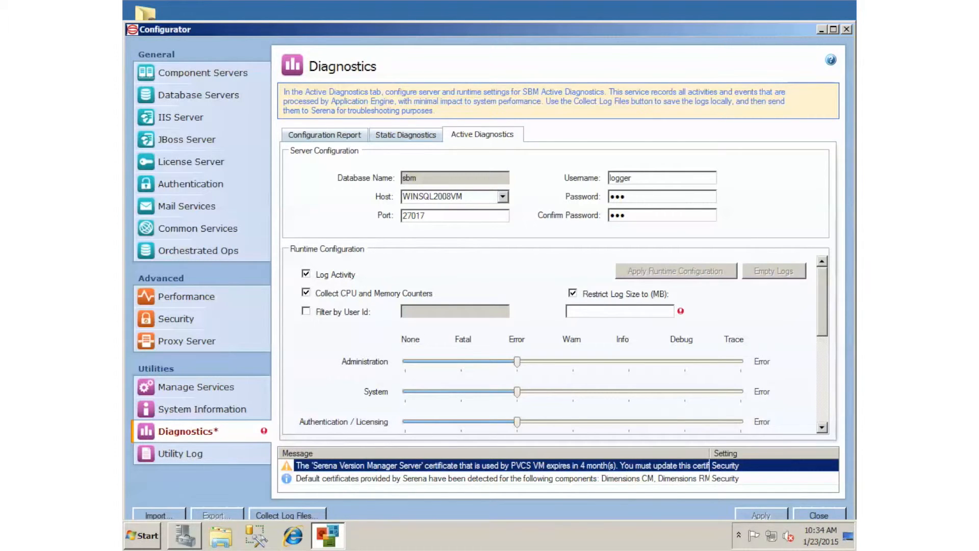
pyautogui.click(588, 311)
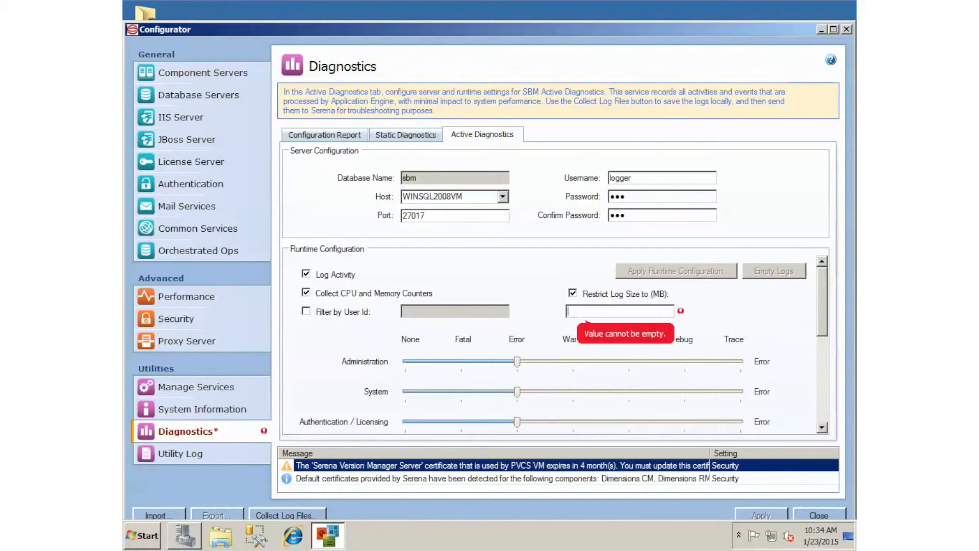
pyautogui.write('1000')
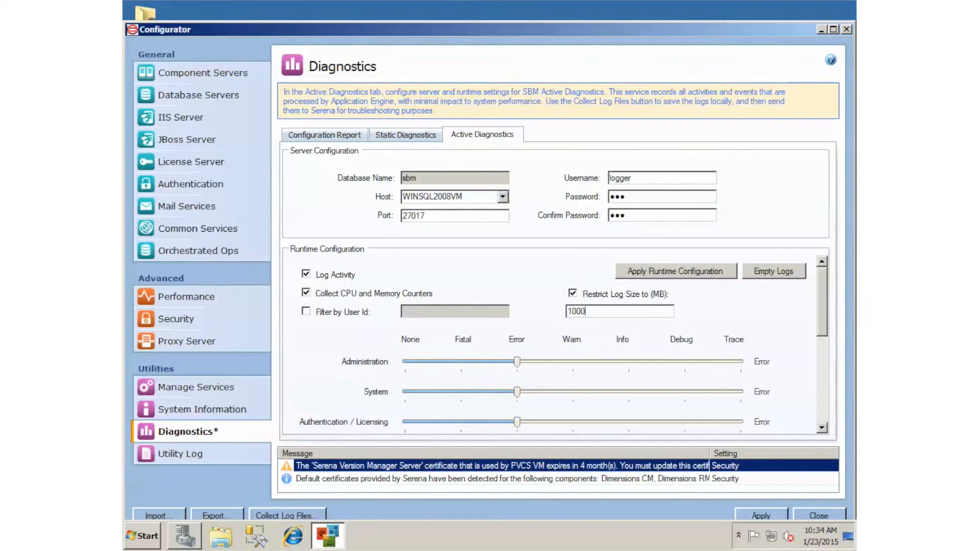
pyautogui.doubleClick(577, 311)
pyautogui.write('2000')
# Step: Set the System logging level to Info and apply the runtime configuration
pyautogui.scroll(-1, 556, 346)
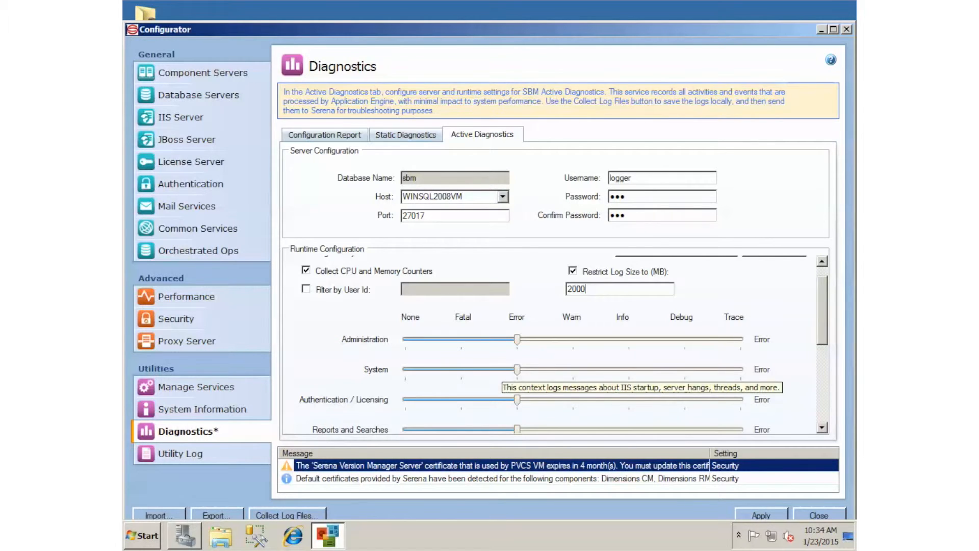
pyautogui.moveTo(516, 370); pyautogui.dragTo(629, 369)
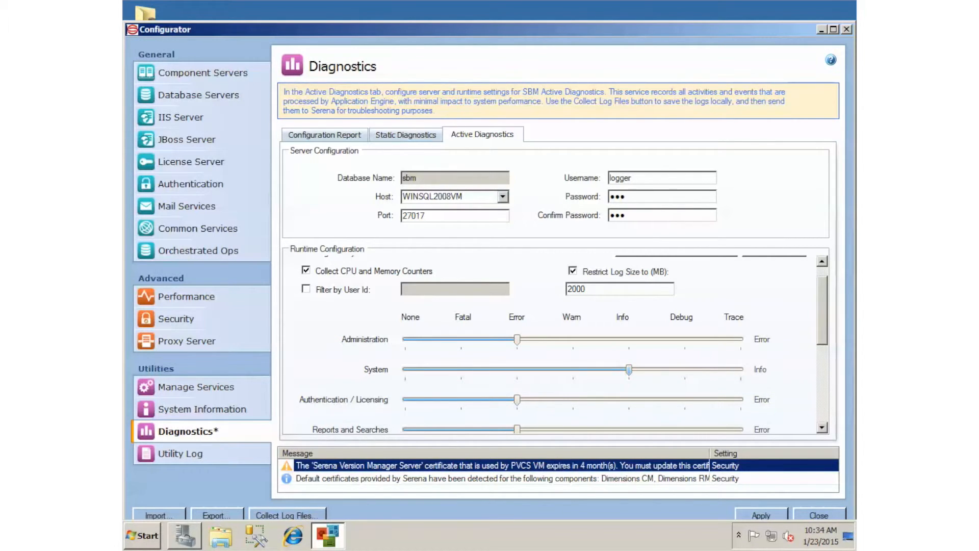
pyautogui.scroll(1, 563, 343)
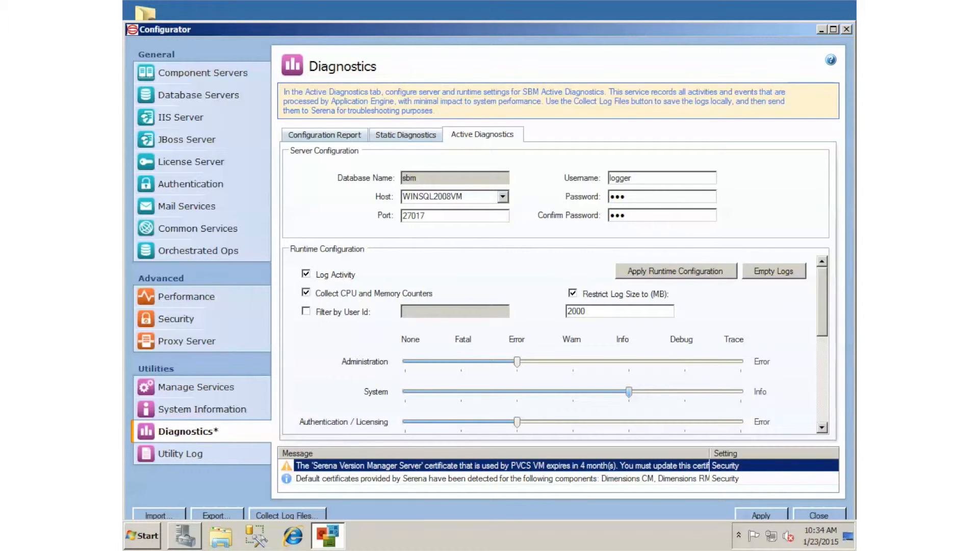
pyautogui.click(676, 270)
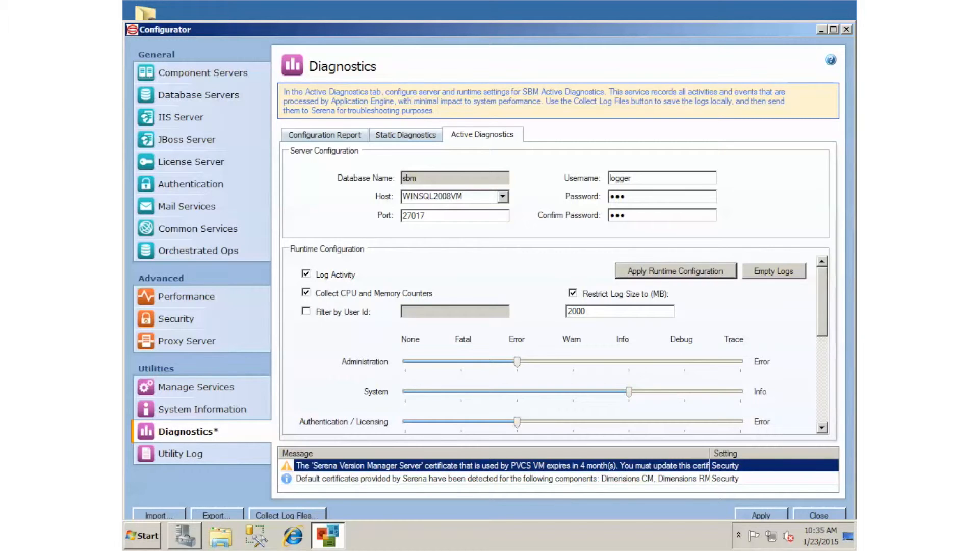
# Step: Empty the Active Diagnostics log data in the database and confirm the operation
pyautogui.click(773, 270)
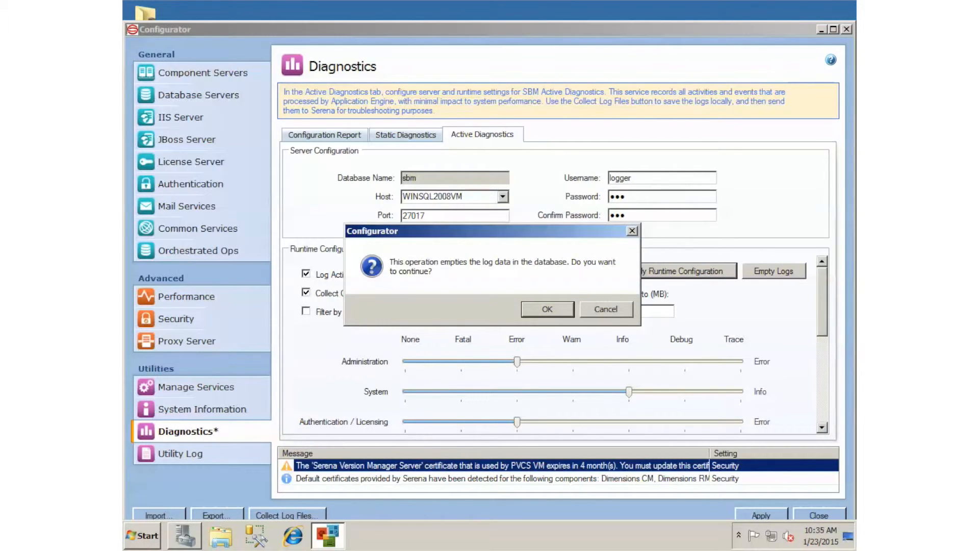
pyautogui.press('Return')
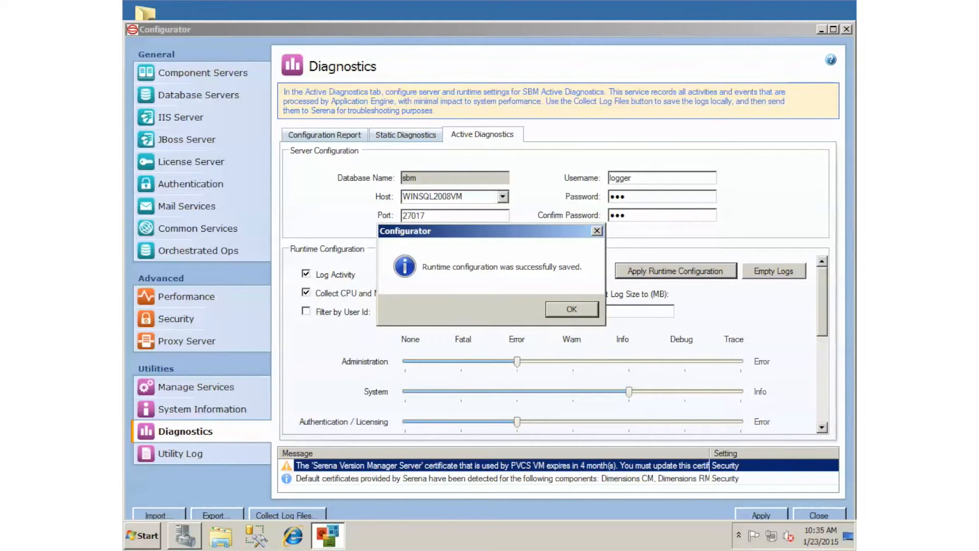
pyautogui.press('Return')
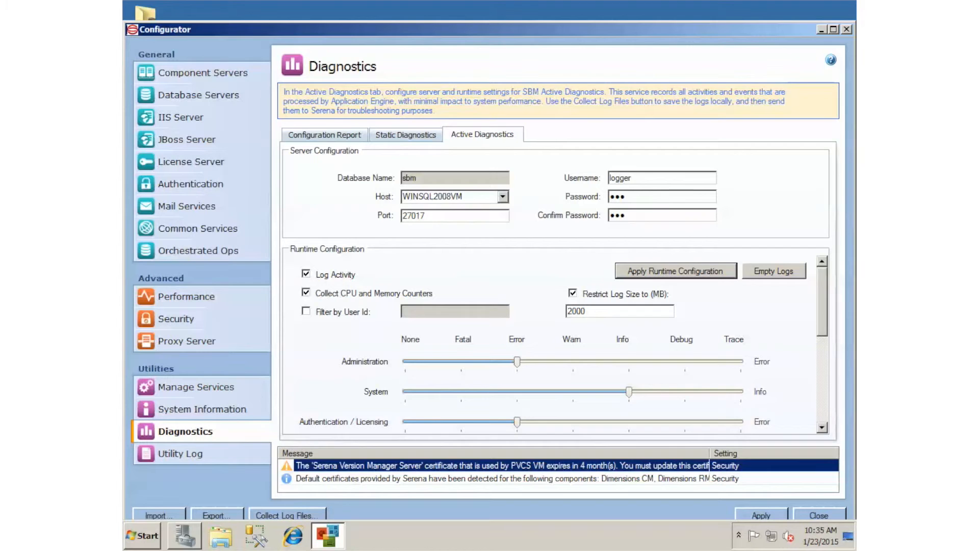
# Step: Review the list of services and their statuses in Manage Services
pyautogui.click(196, 387)
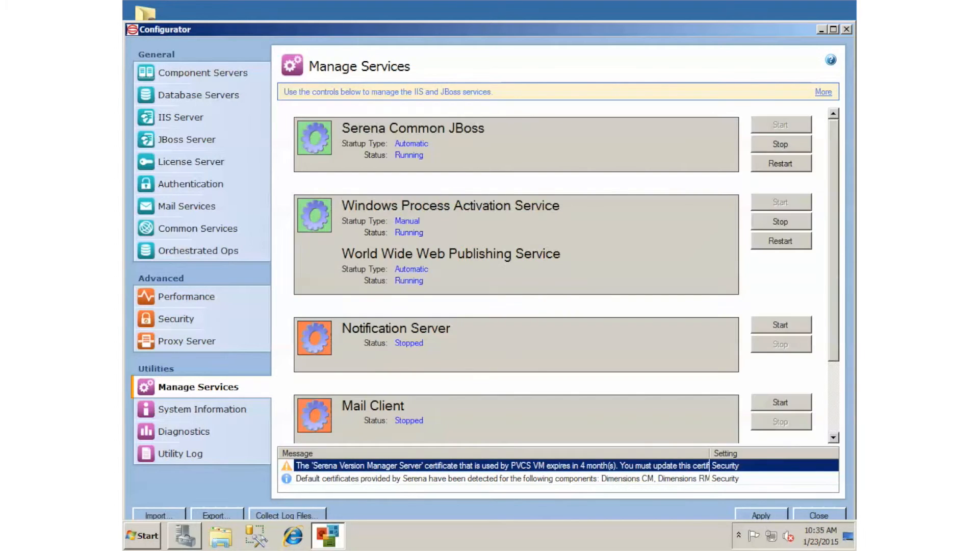
pyautogui.scroll(-3, 515, 276)
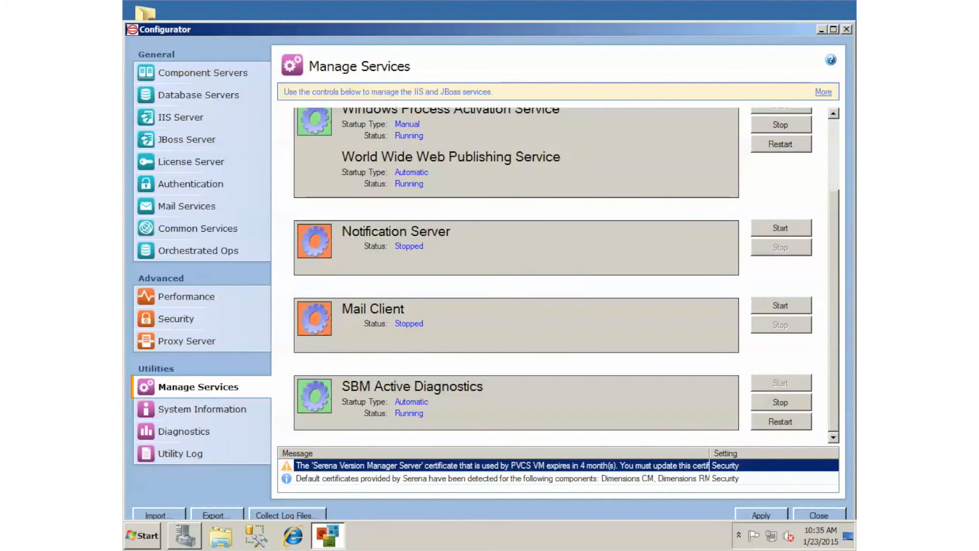
pyautogui.scroll(3, 515, 275)
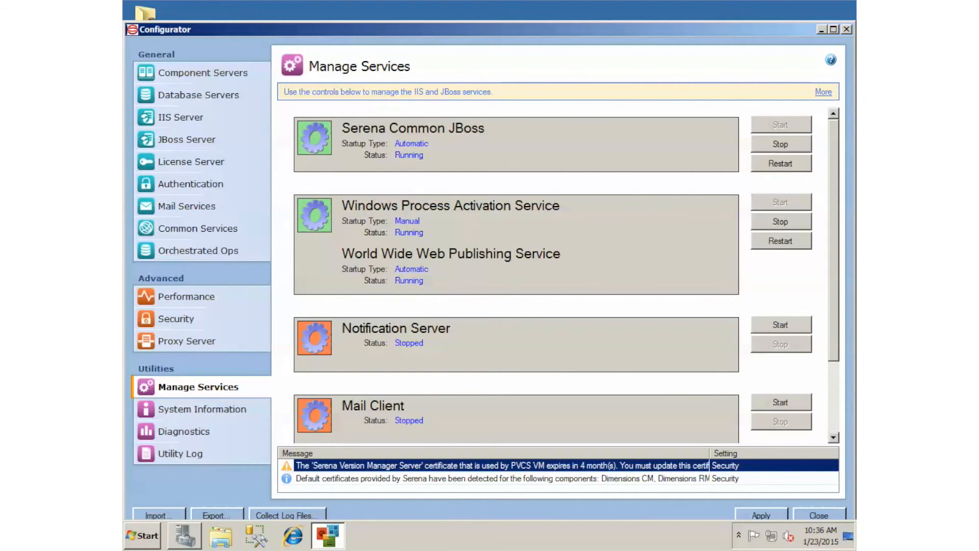
# Step: Open Task Manager and view its Performance tab, then its Processes tab
pyautogui.rightClick(503, 531)
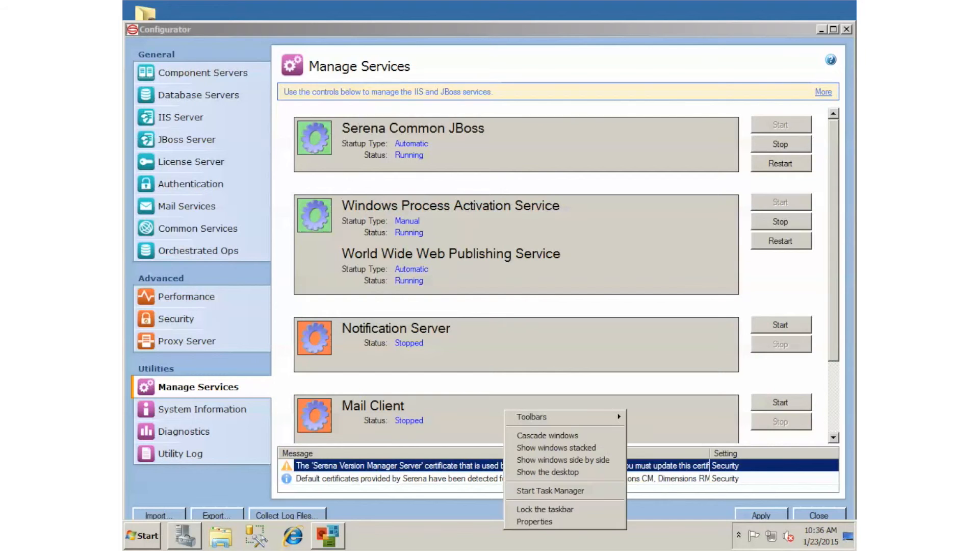
pyautogui.click(546, 490)
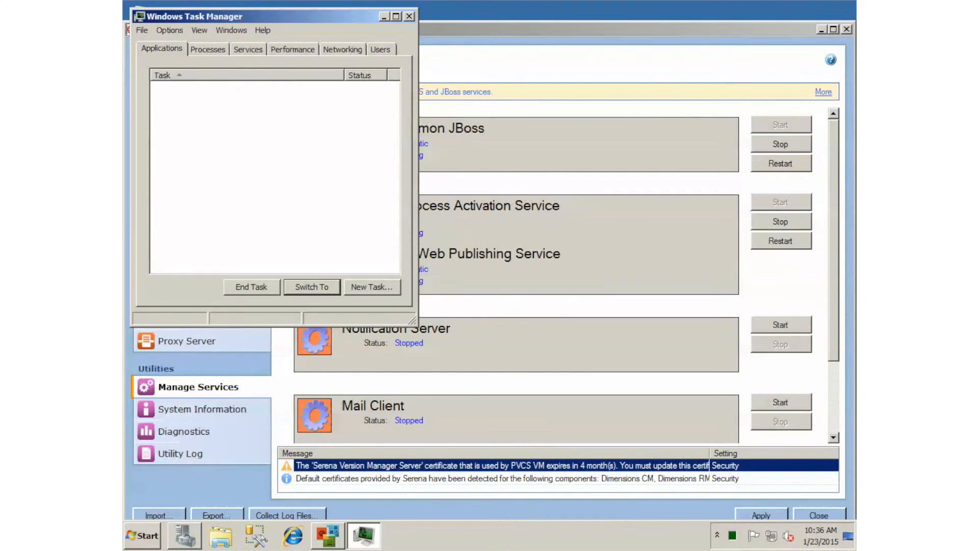
pyautogui.click(293, 50)
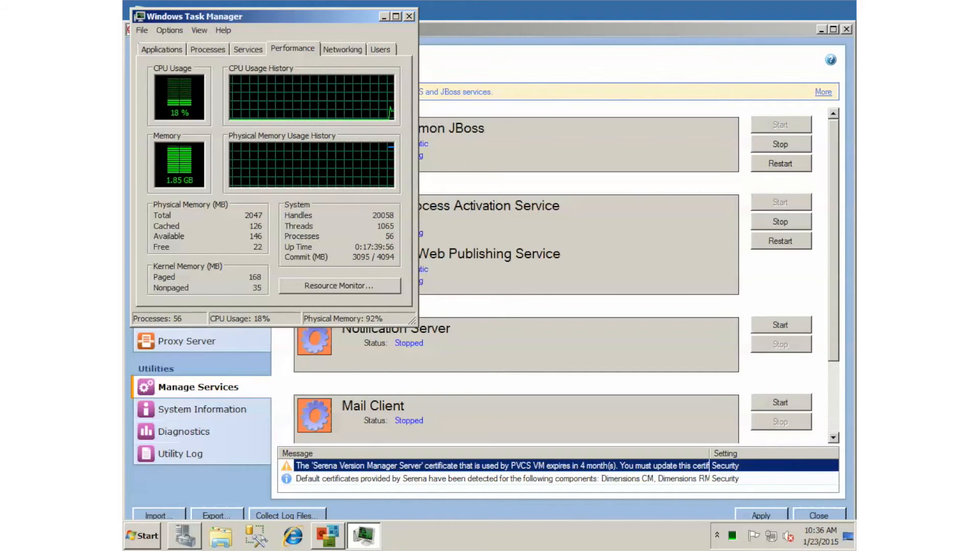
pyautogui.click(208, 49)
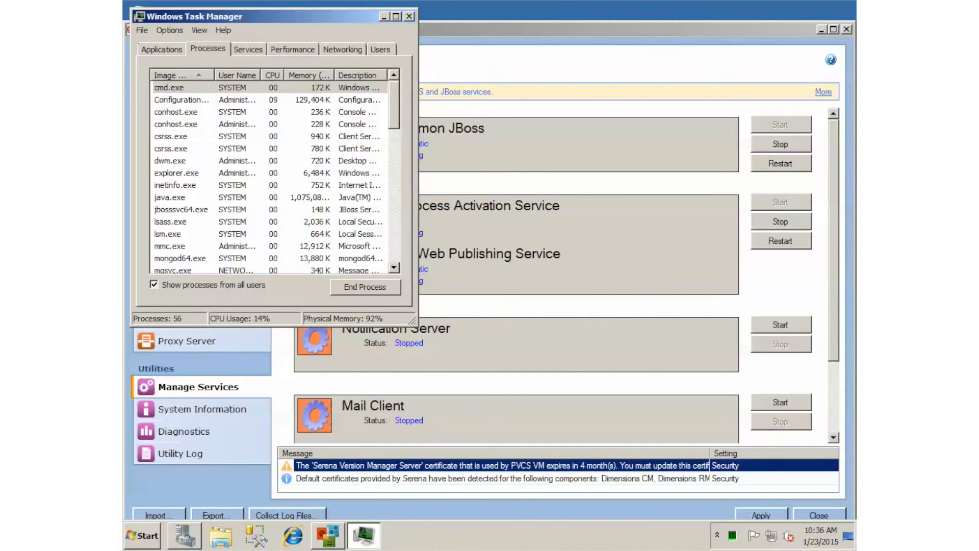
# Step: Sort processes by image name and inspect the w3wp.exe worker processes, then close Task Manager
pyautogui.click(183, 75)
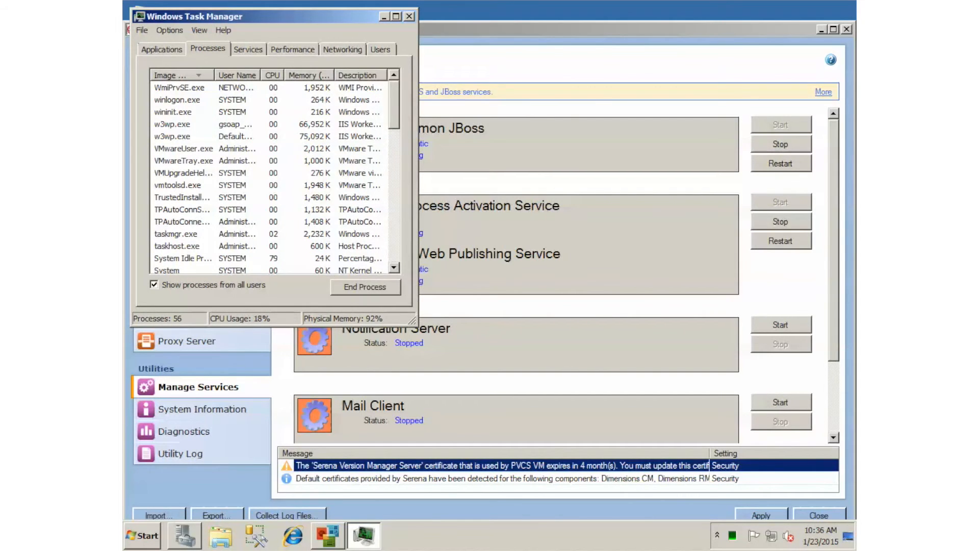
pyautogui.click(183, 124)
pyautogui.click(182, 137)
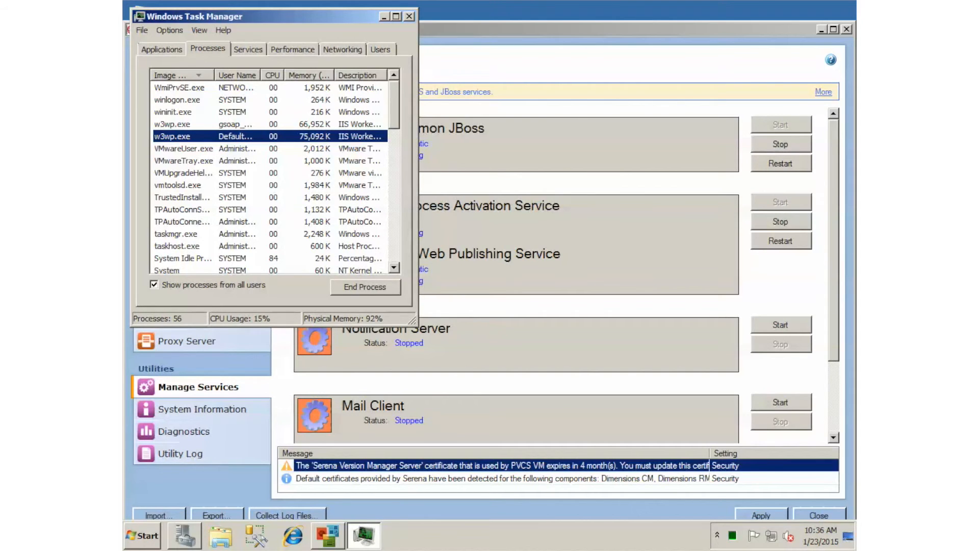
pyautogui.click(173, 124)
pyautogui.click(172, 136)
pyautogui.click(172, 124)
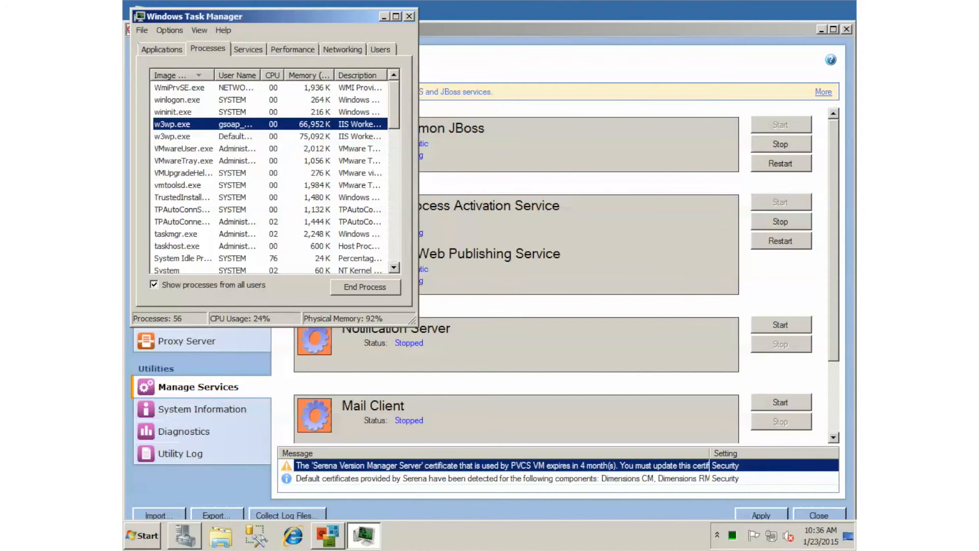
pyautogui.click(409, 17)
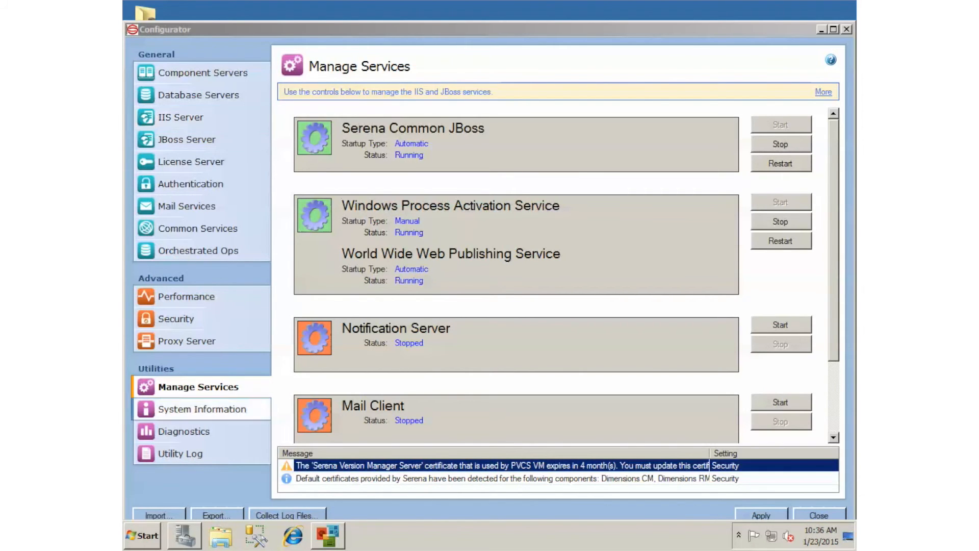
# Step: Collect the log files as log files 2015-01-23.zip saved to the Desktop and close the notice
pyautogui.click(287, 514)
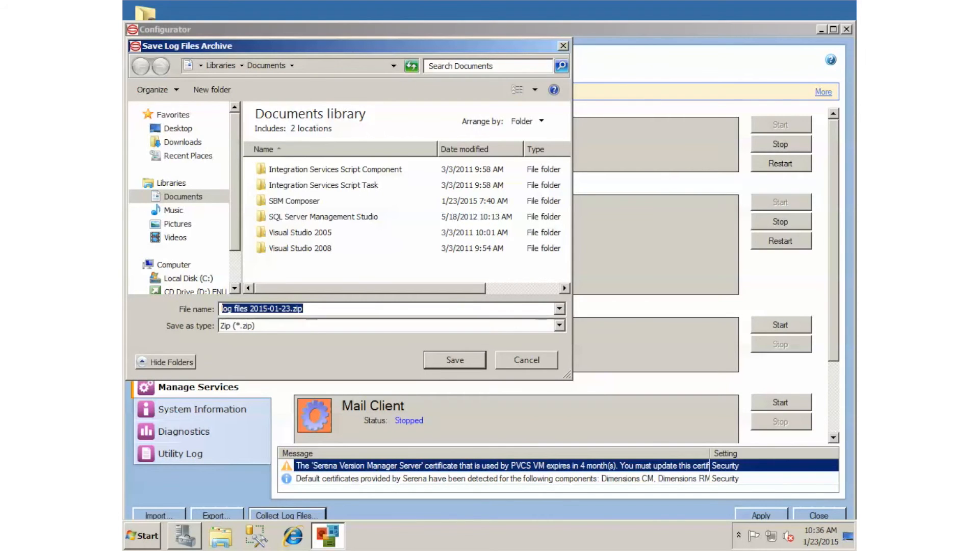
pyautogui.click(178, 128)
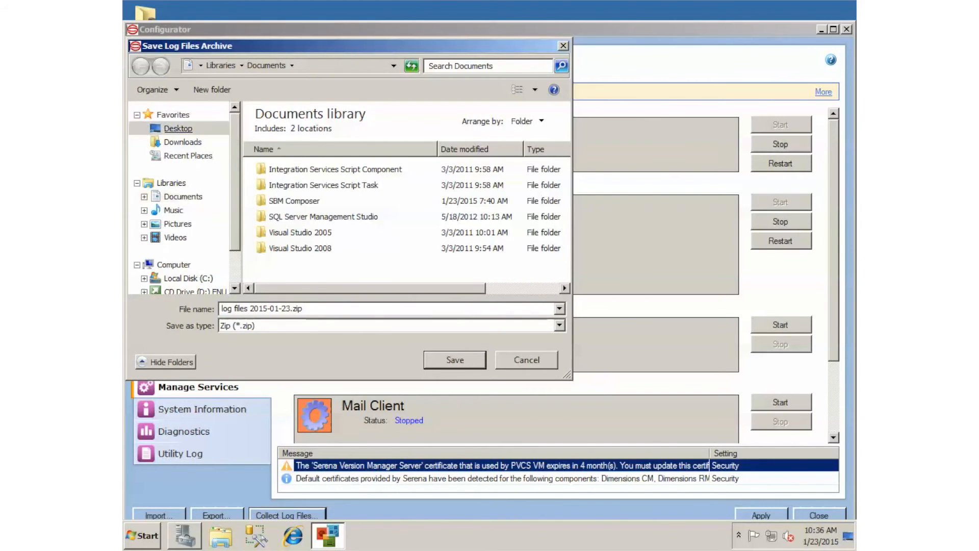
pyautogui.click(454, 360)
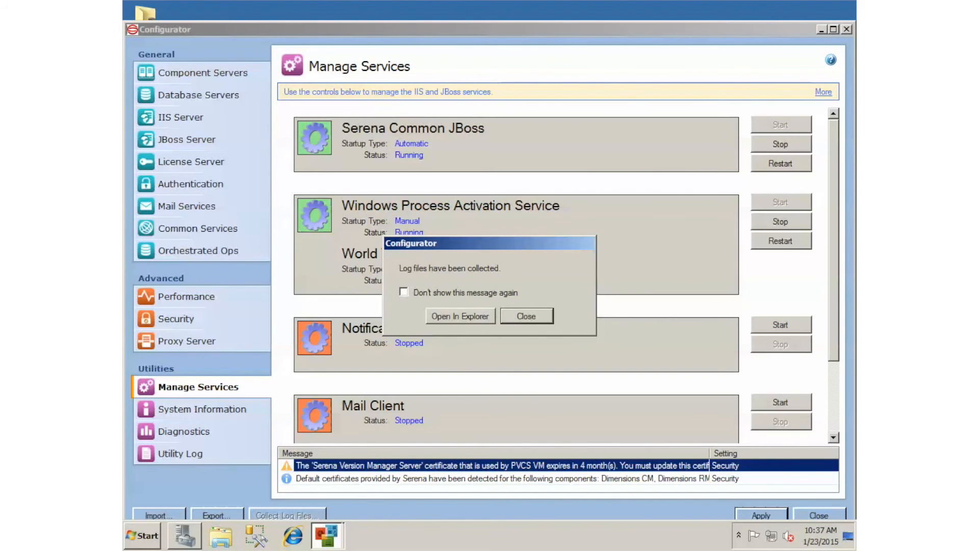
pyautogui.press('Return')
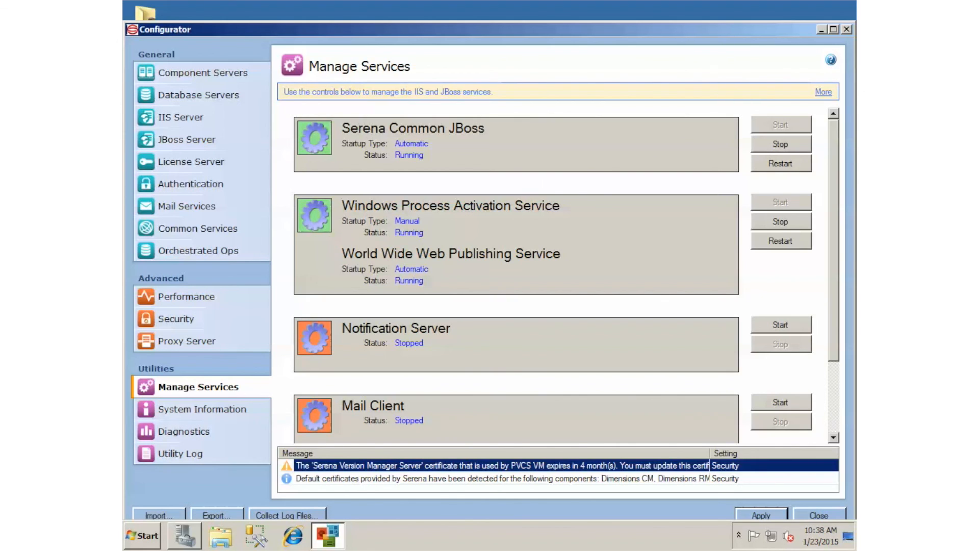
pyautogui.scroll(-3, 516, 275)
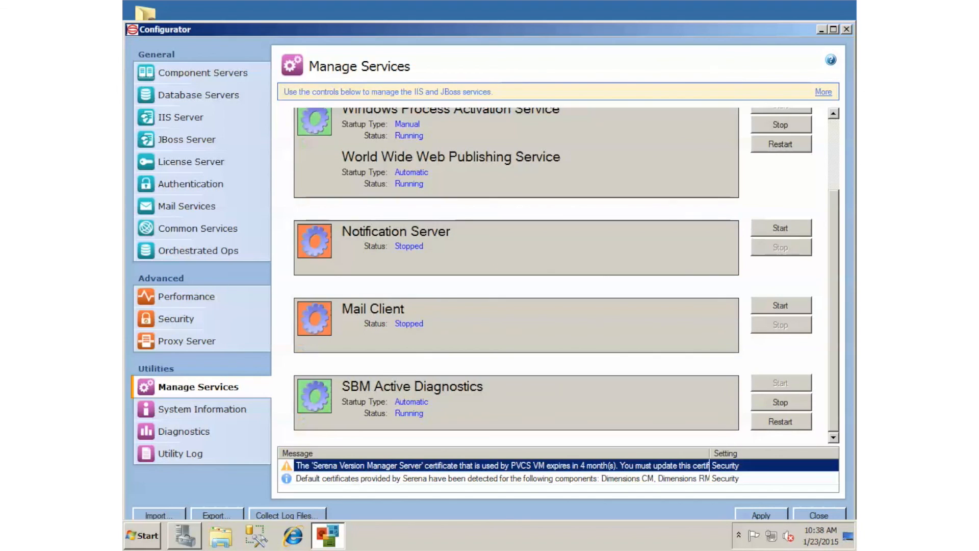